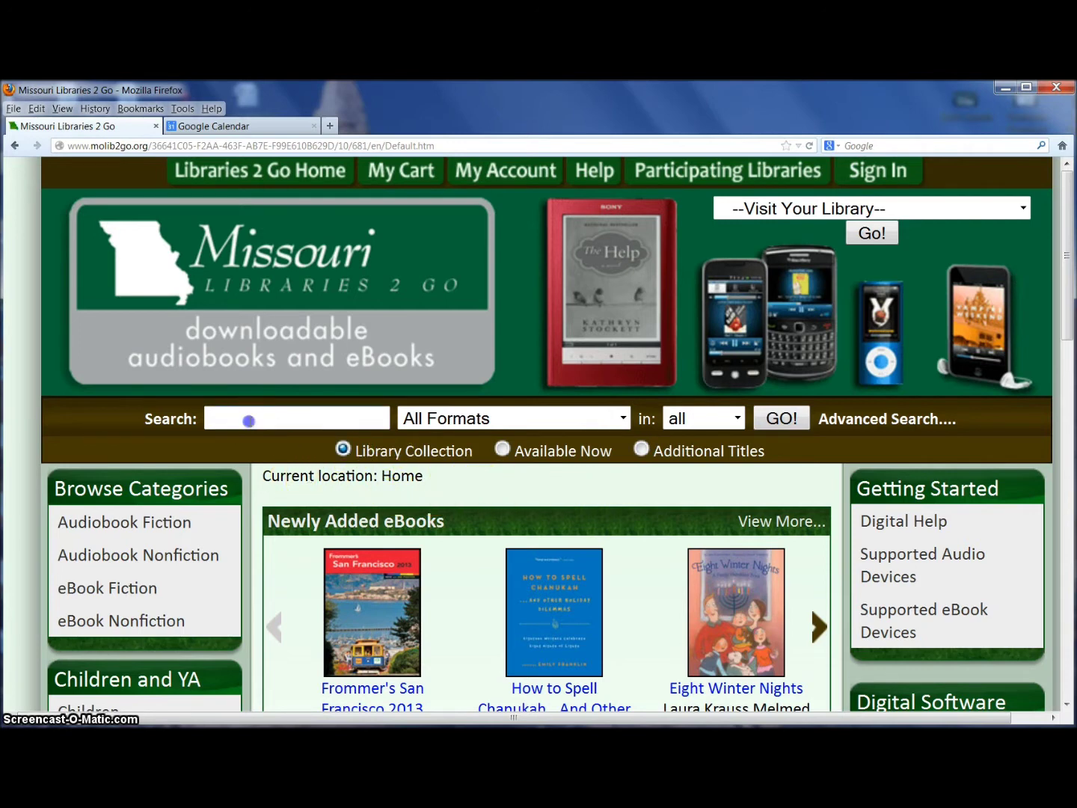
Search the collection for 'john grisham', showing only titles available now
type("john grisham")
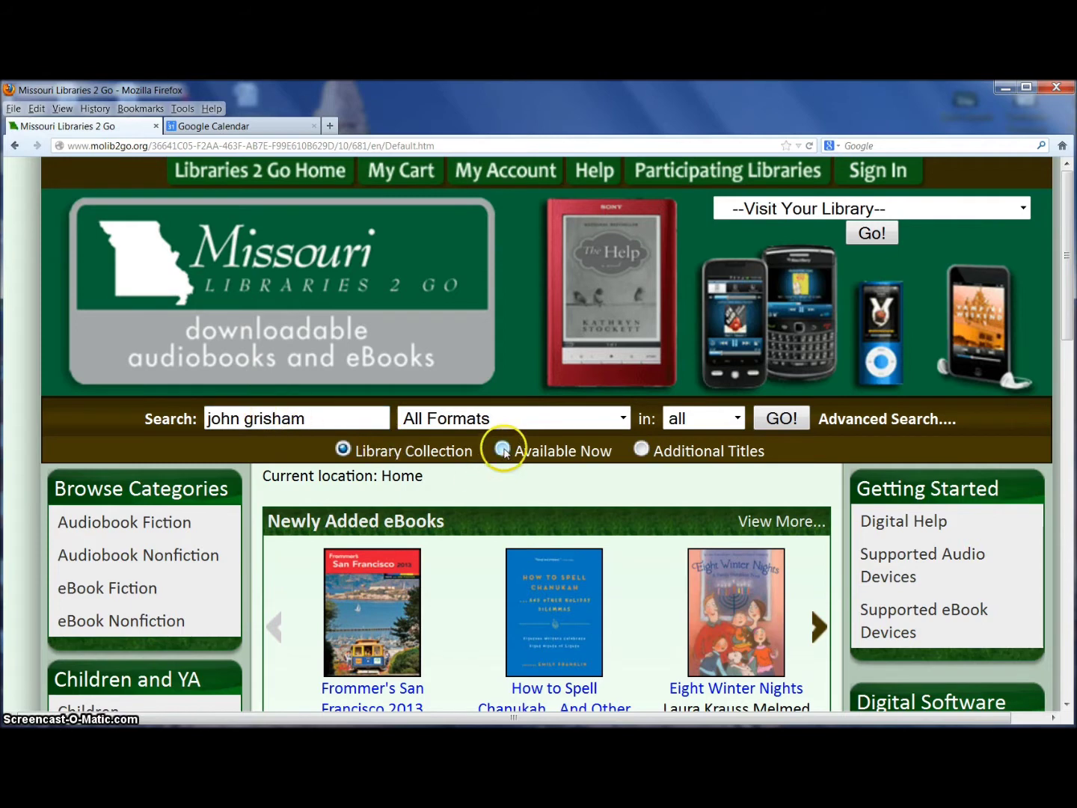
left_click(502, 450)
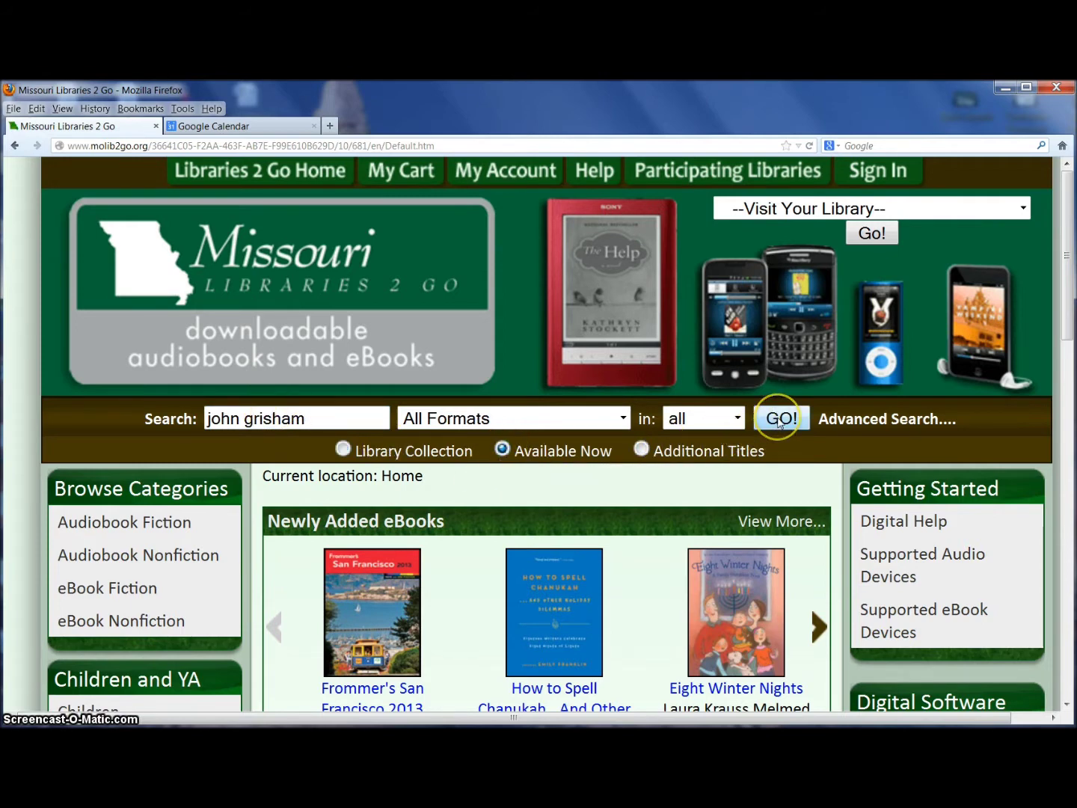
left_click(780, 421)
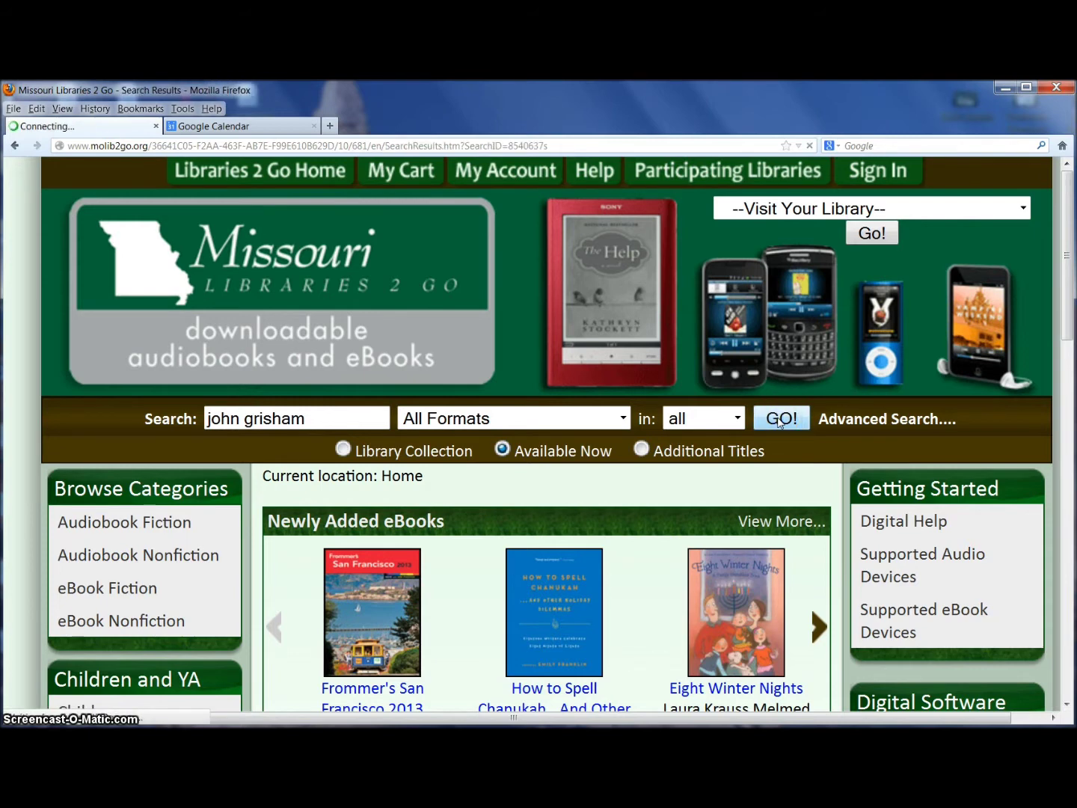
Scroll down to A Time to Kill and add its Adobe EPUB eBook edition to the cart
scroll(650, 420, "down", 5)
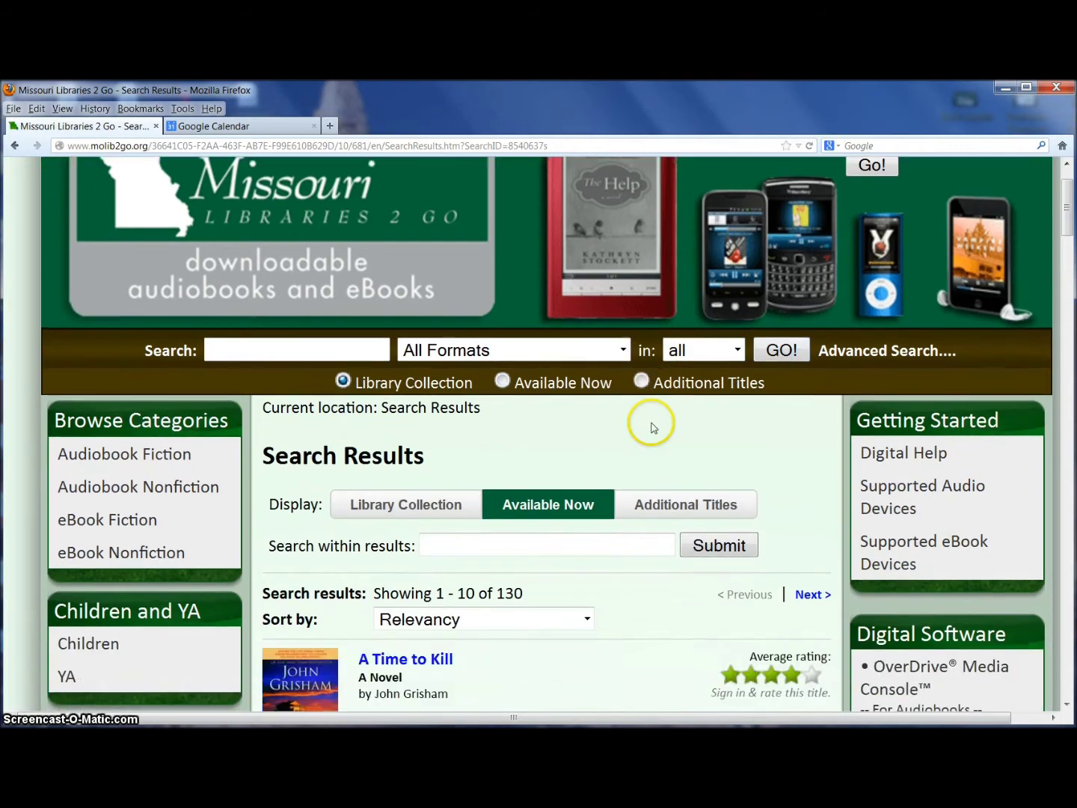
scroll(652, 426, "down", 4)
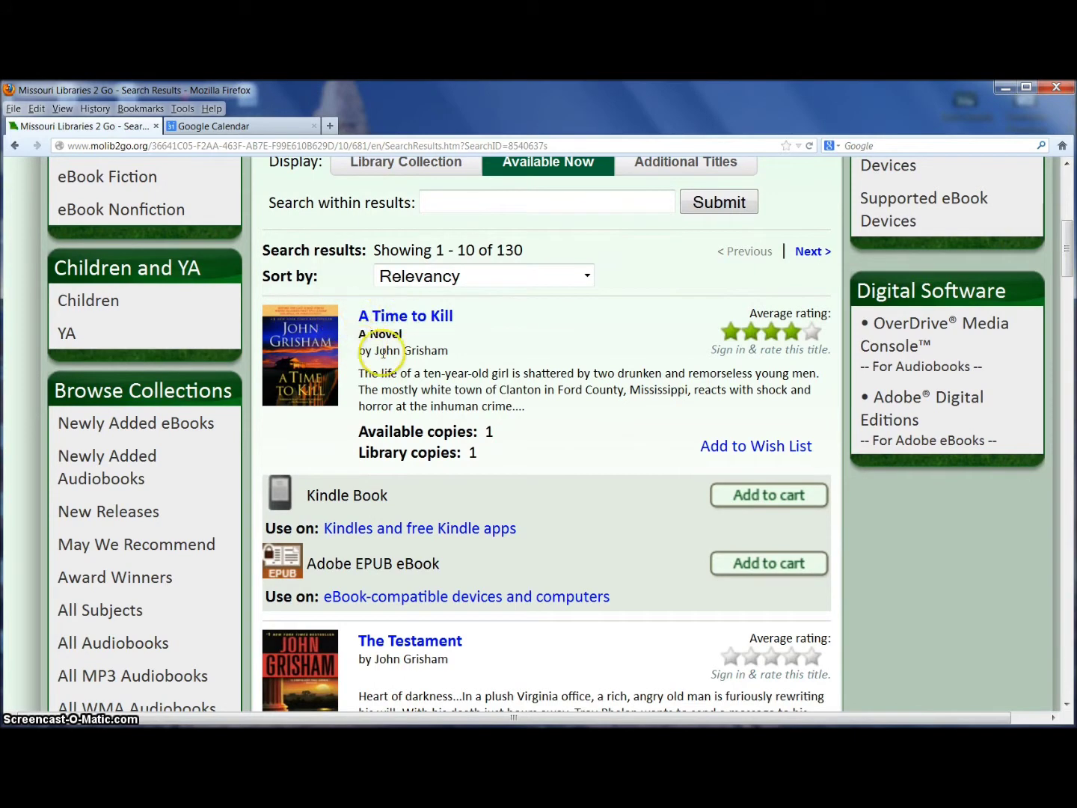
scroll(543, 394, "down", 1)
scroll(542, 394, "down", 1)
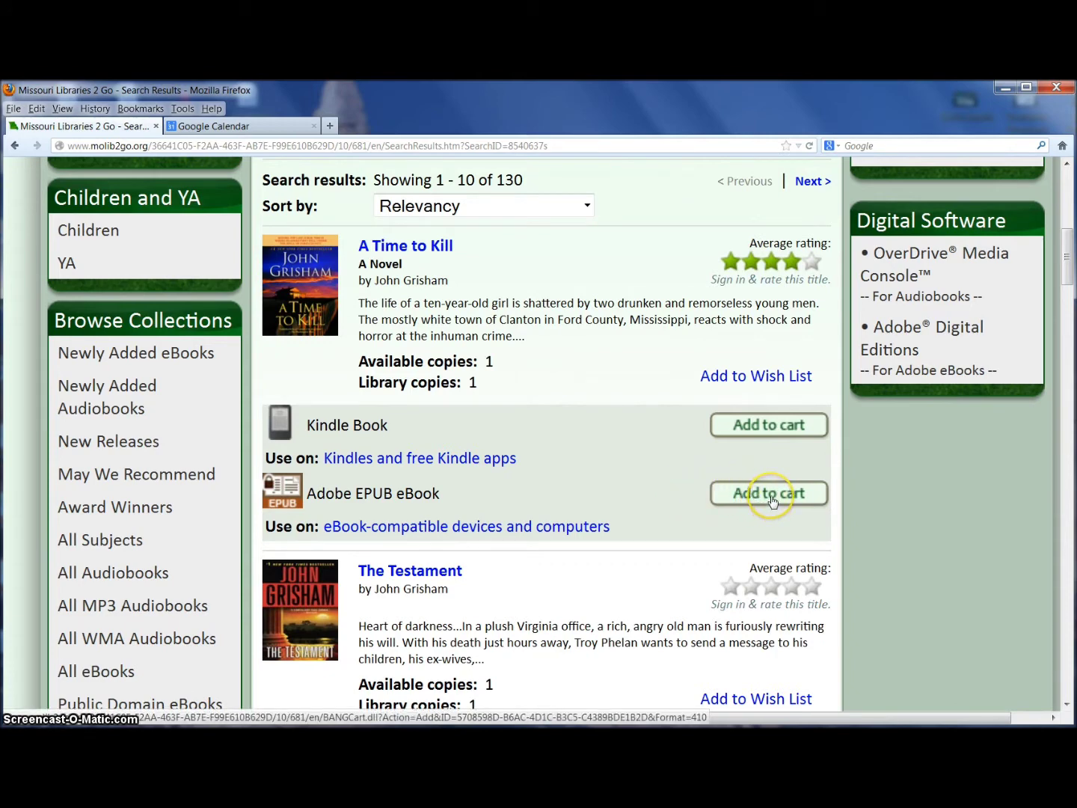
left_click(773, 501)
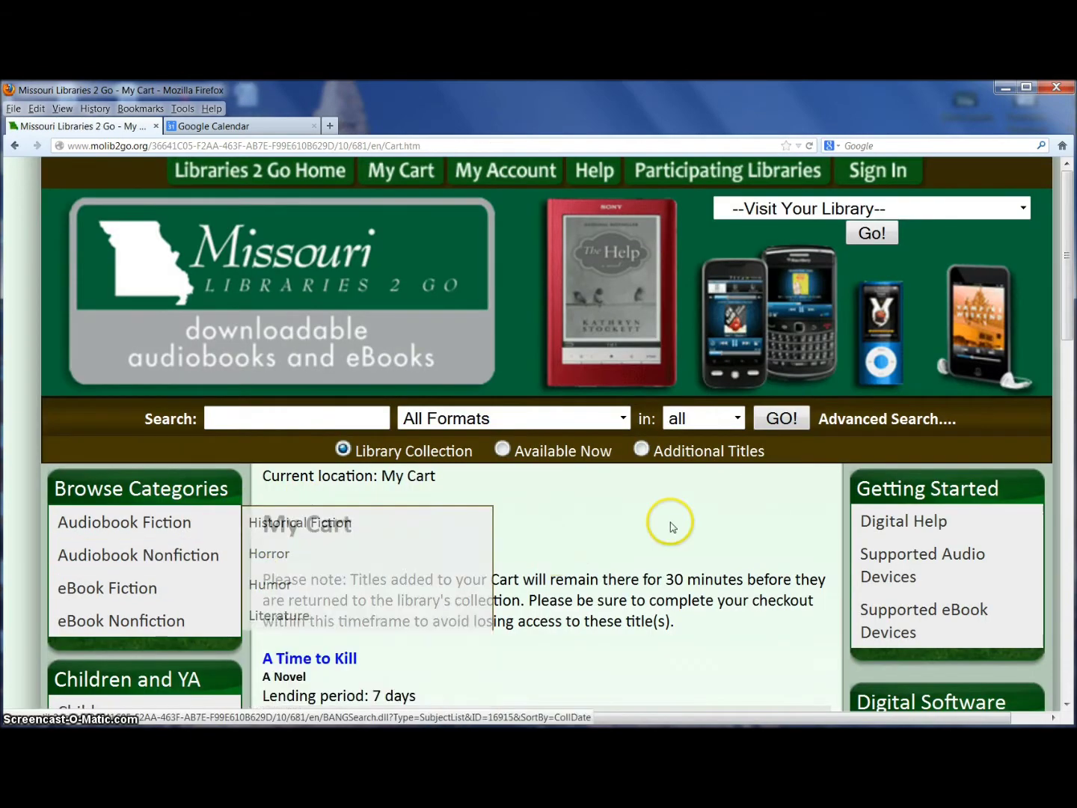
Scroll down the My Cart page to continue to checkout
scroll(627, 554, "down", 5)
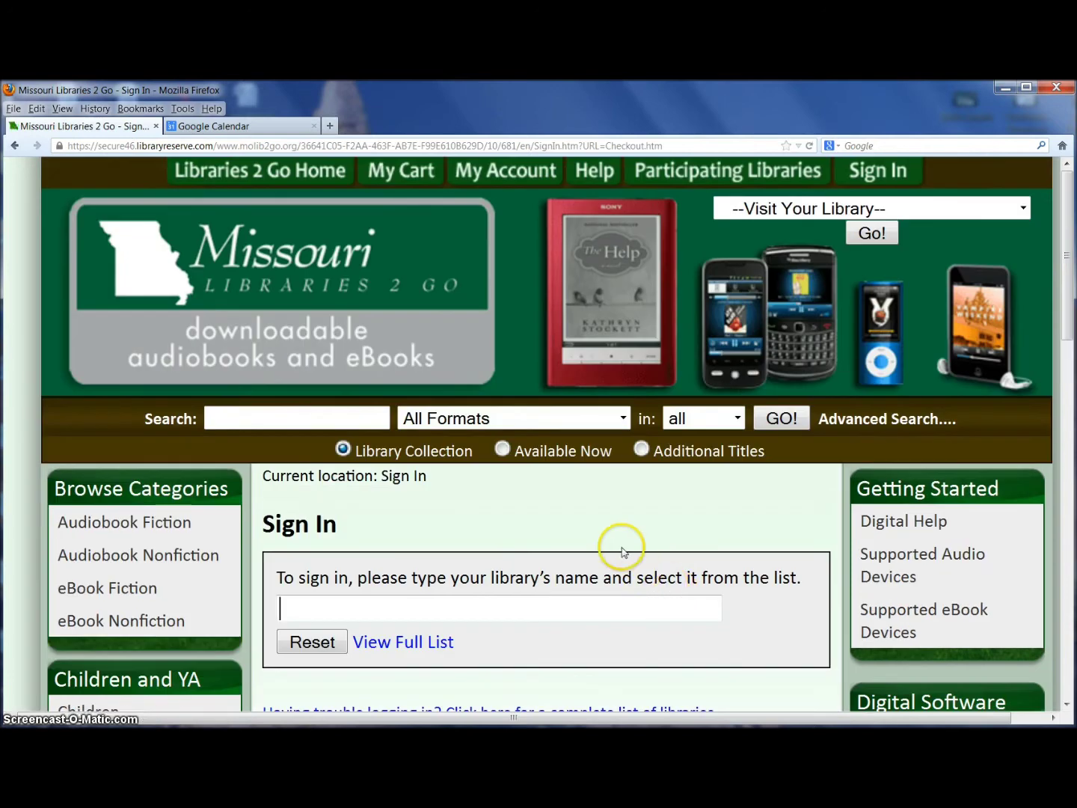
Select Daviess County Library as the library by typing 'dav' and picking the suggestion
scroll(563, 528, "down", 3)
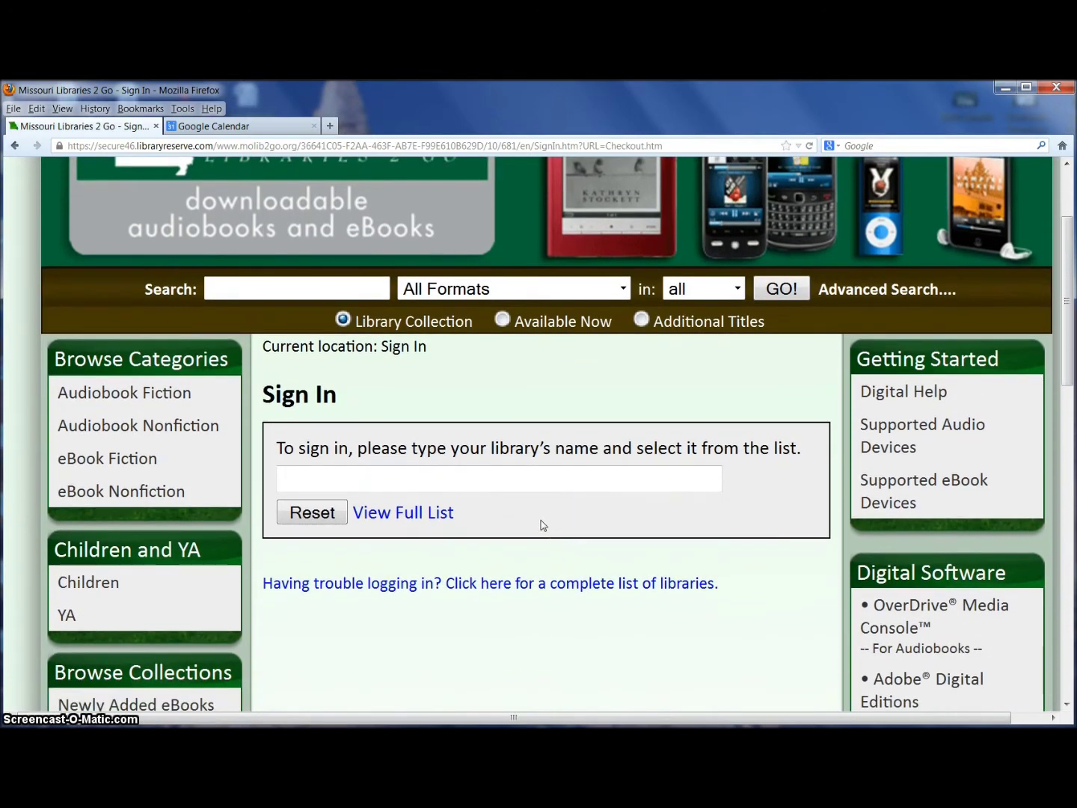
left_click(489, 518)
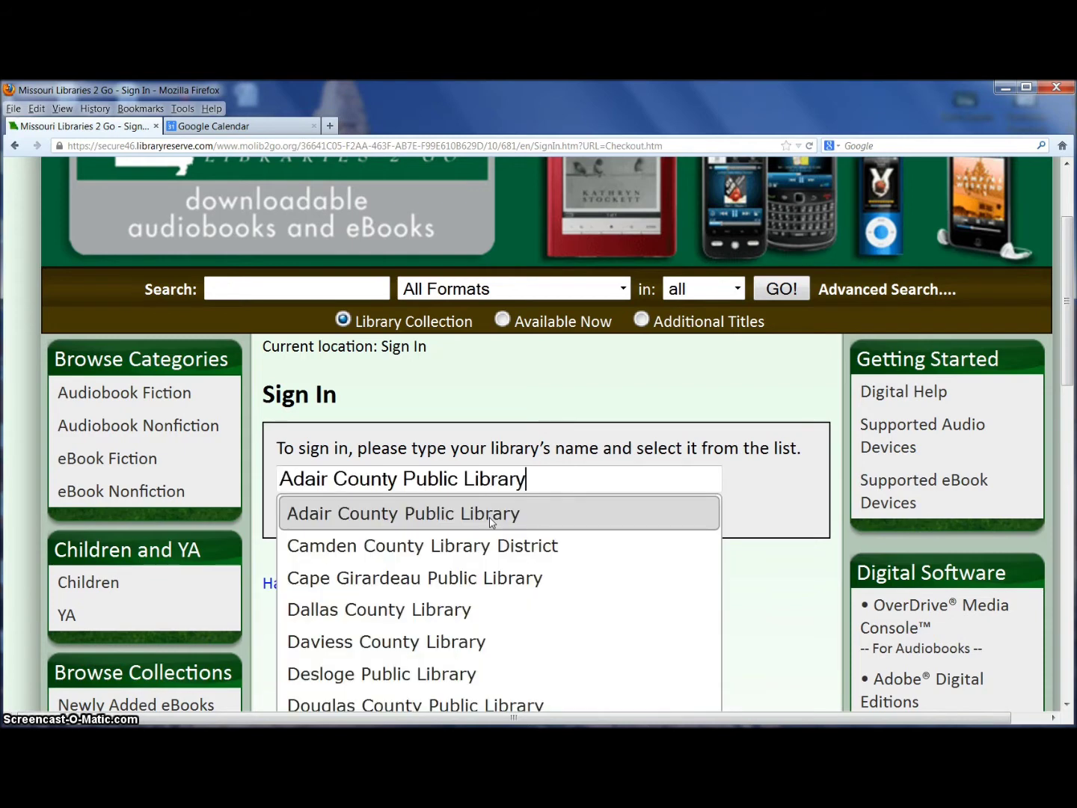
key("BackSpace")
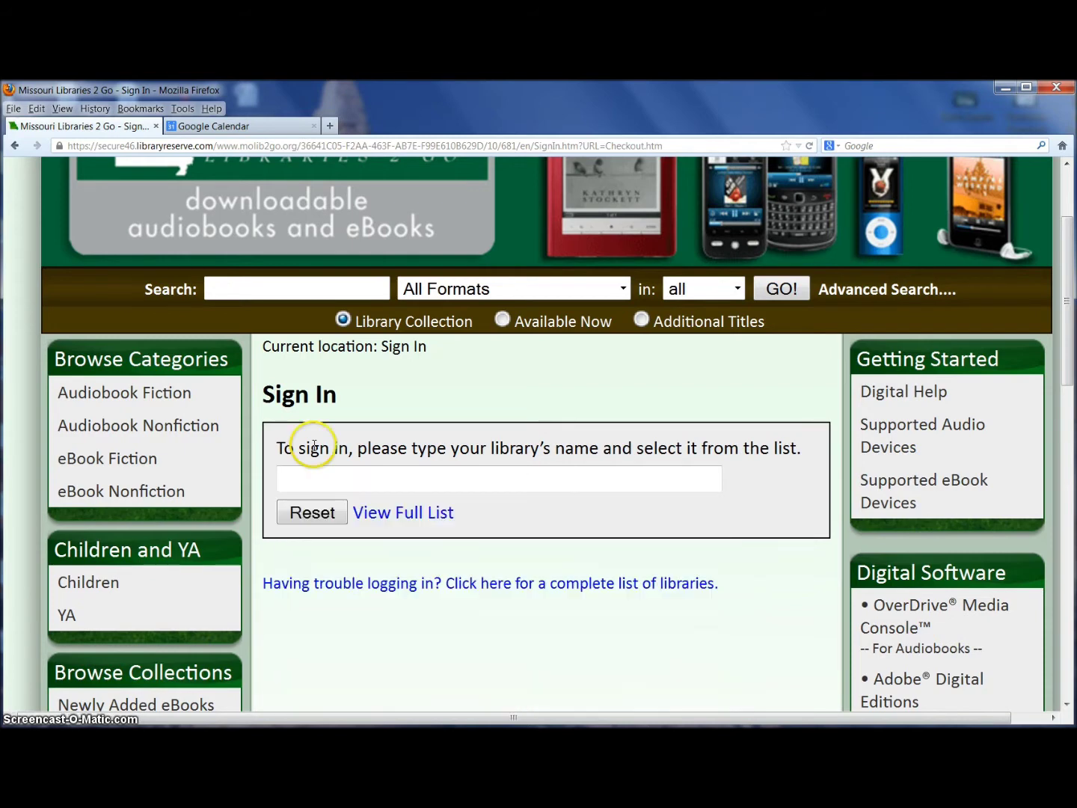
left_click(284, 478)
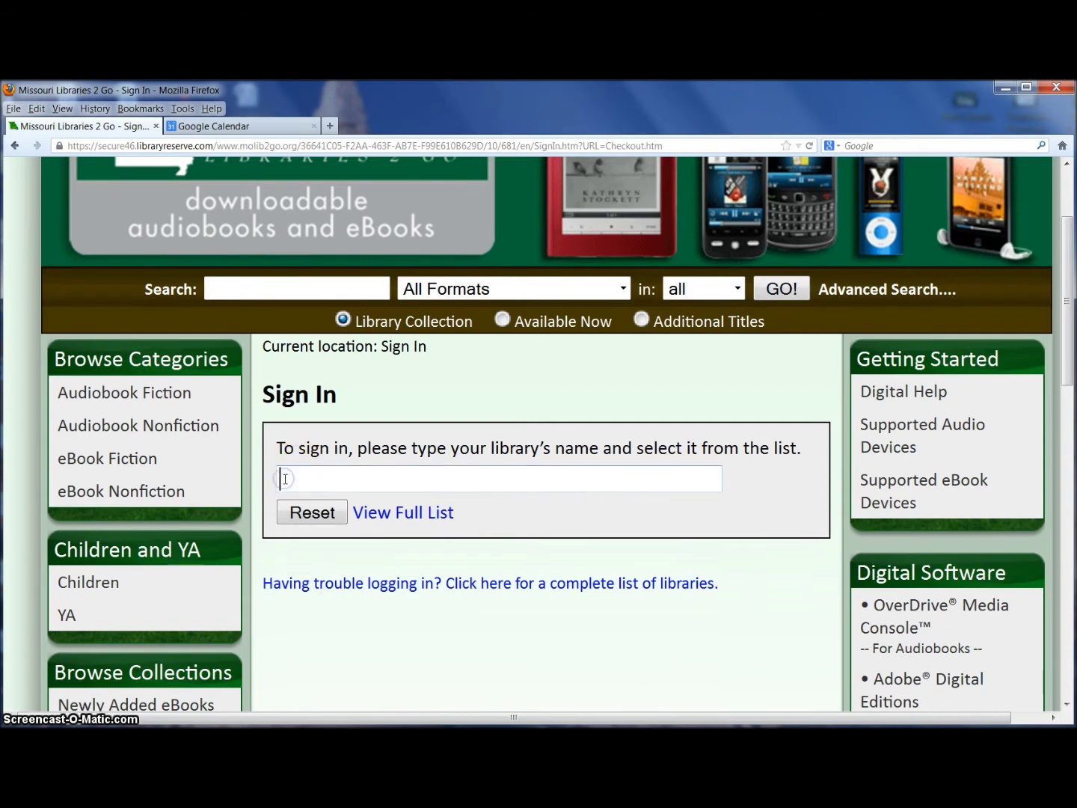
type("dav")
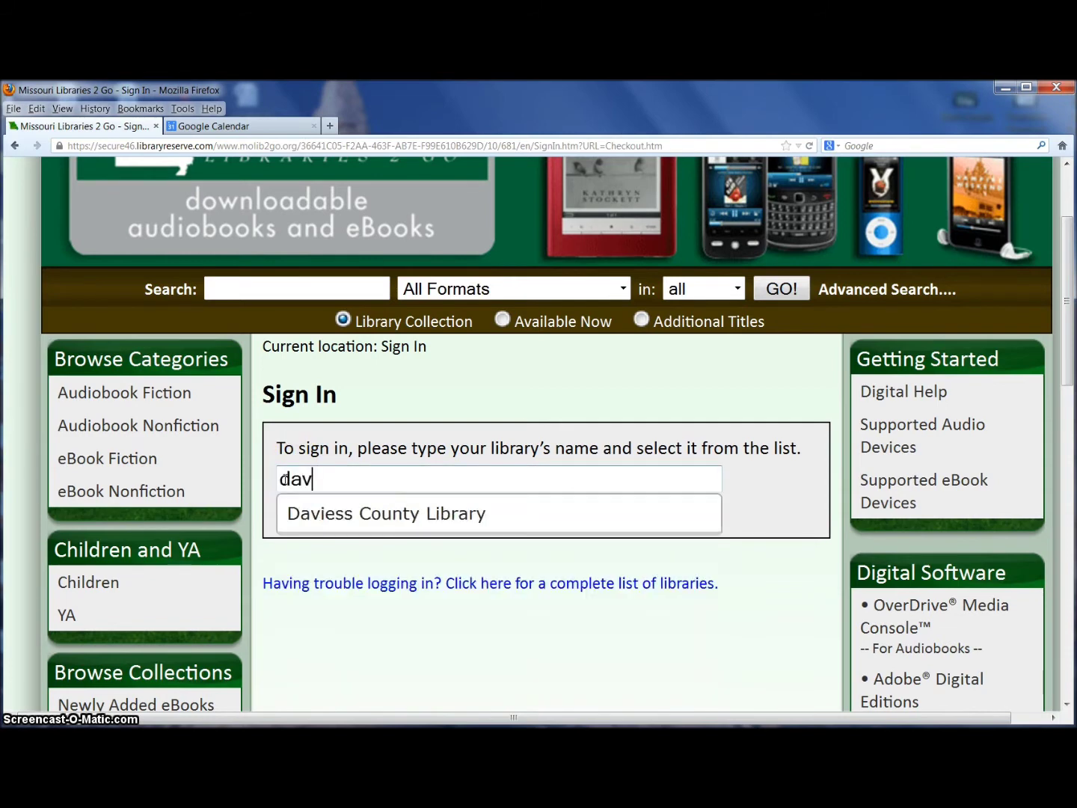
left_click(319, 528)
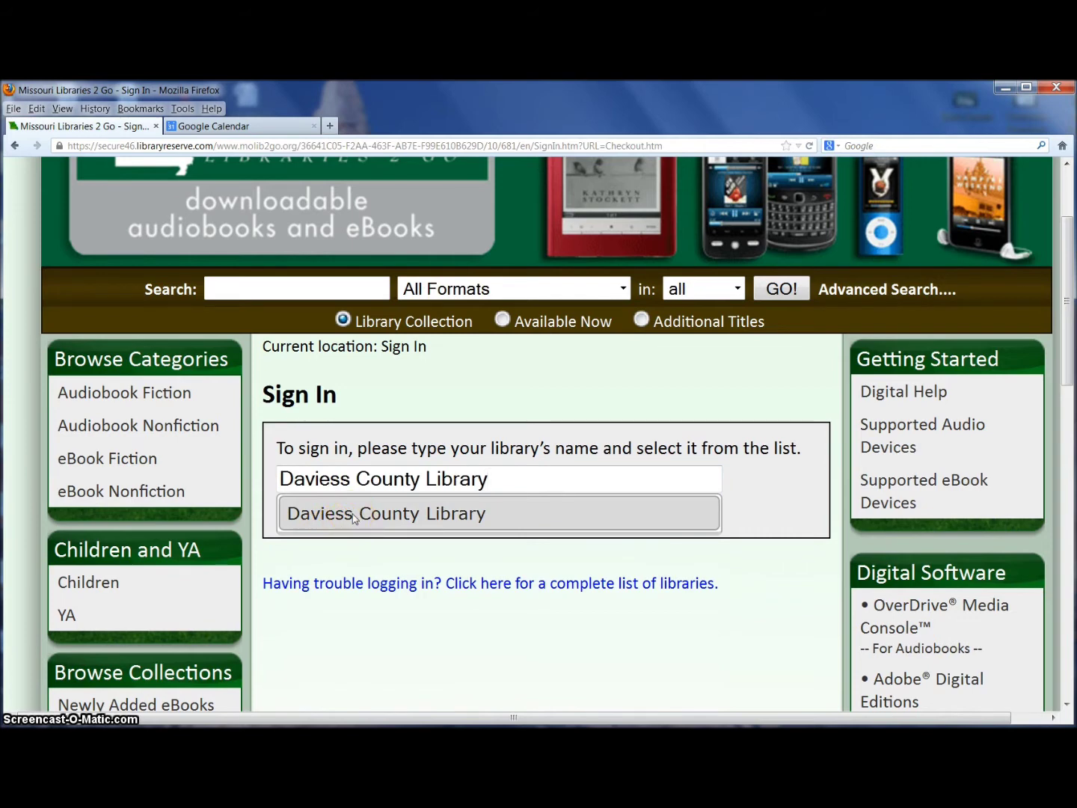
left_click(312, 591)
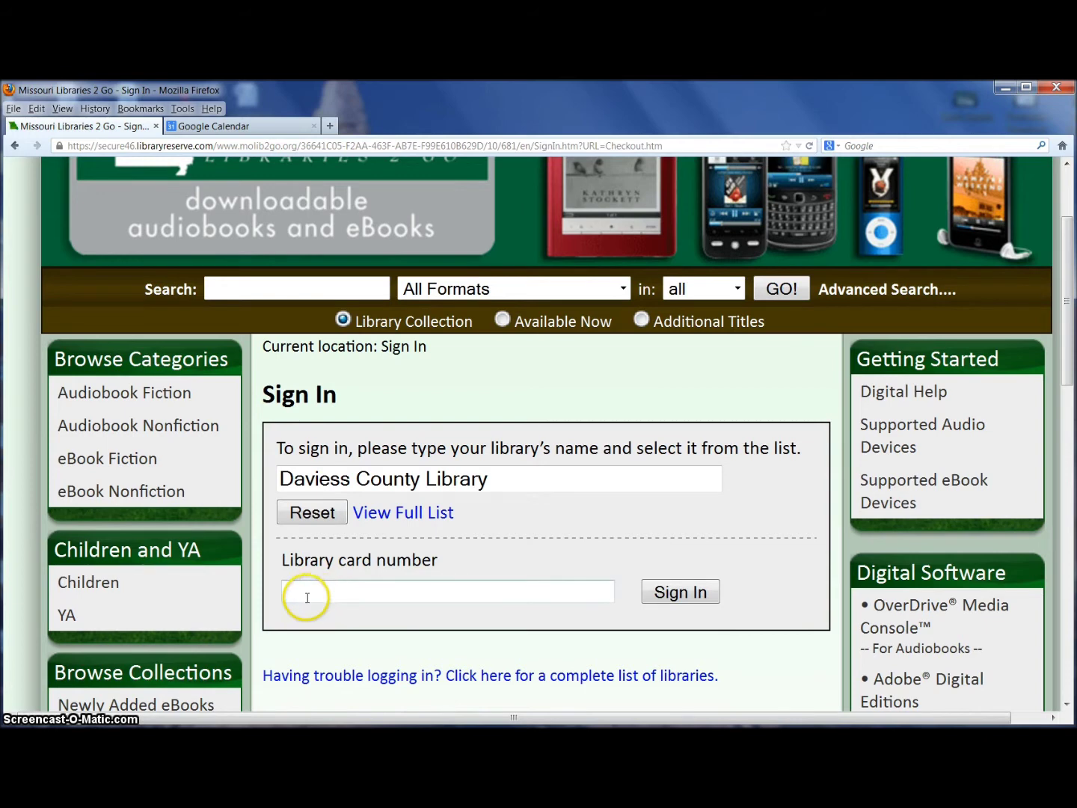
Paste the library card number and sign in
left_click(291, 585)
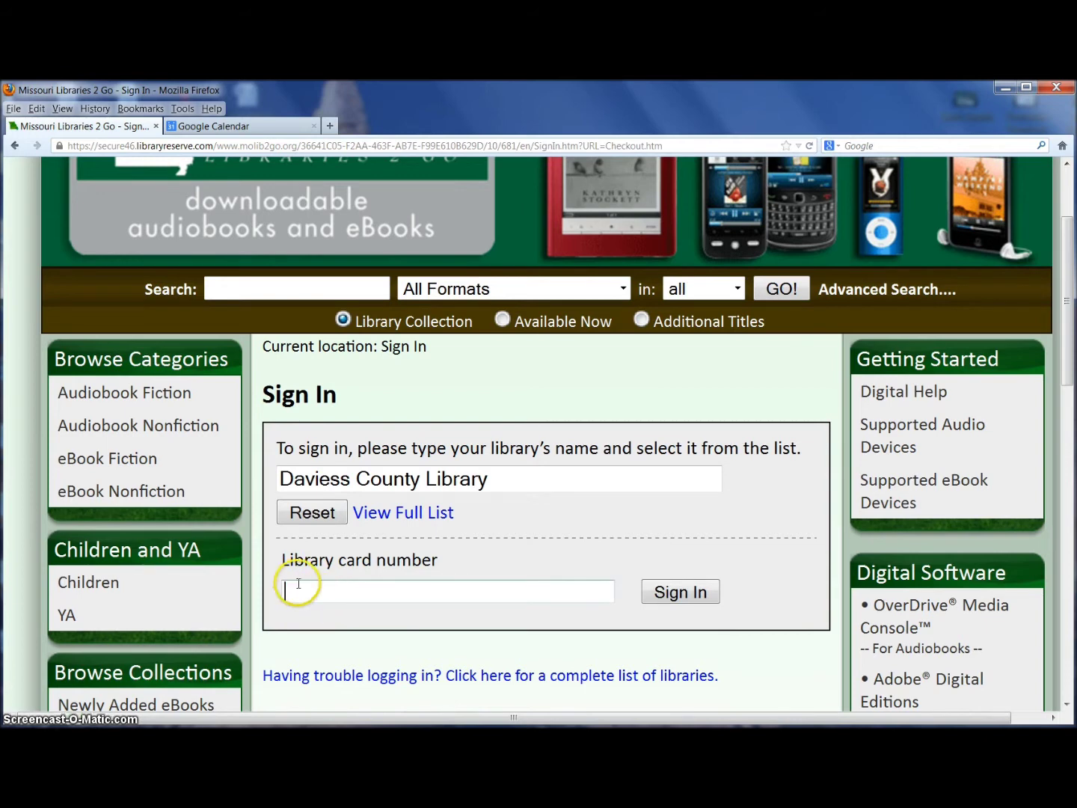
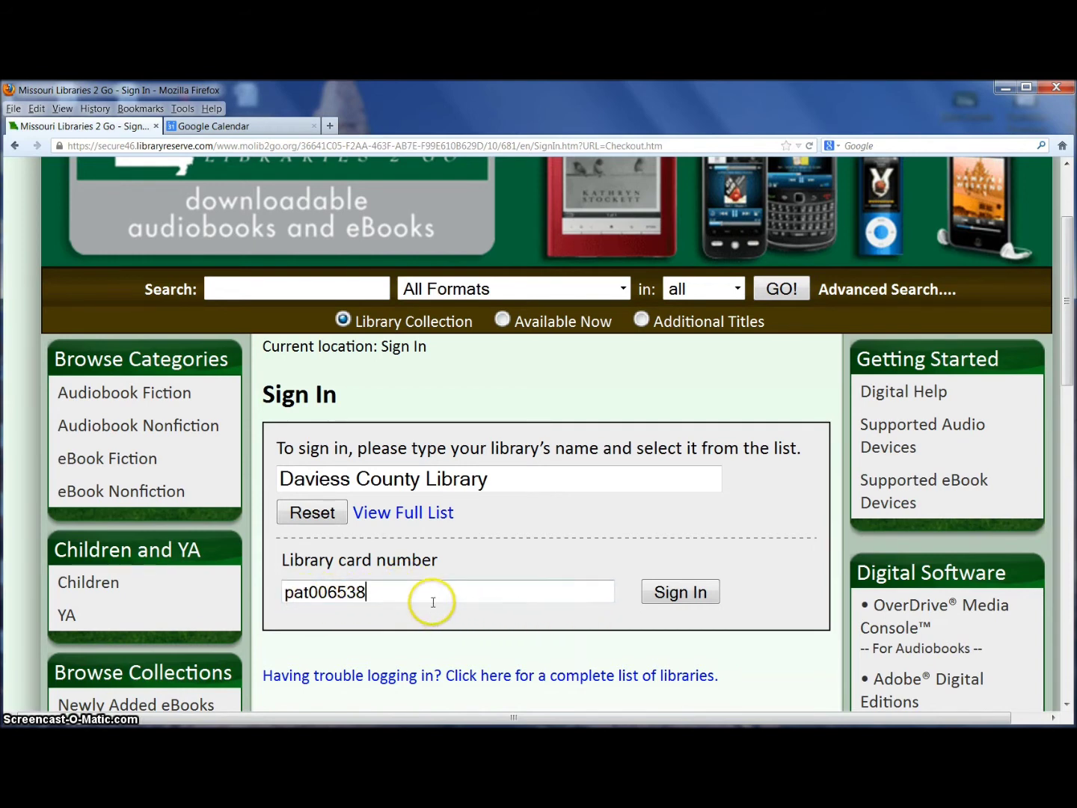
left_click(679, 595)
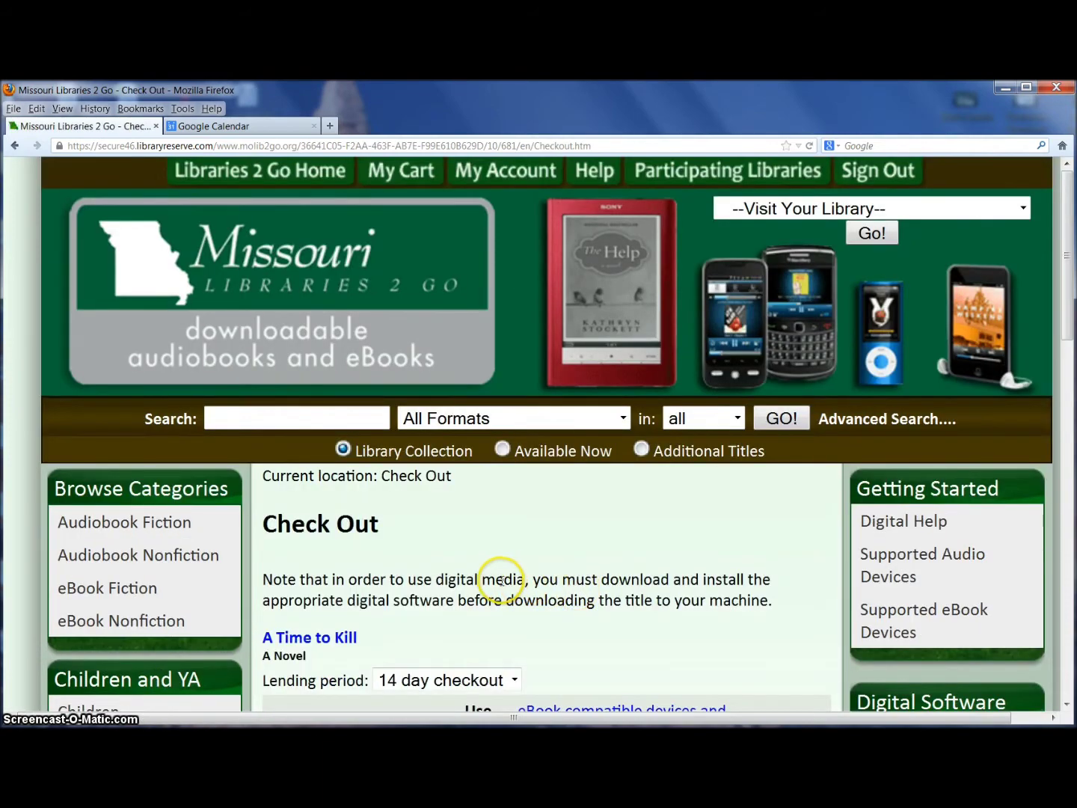
Keep the 14 day checkout lending period and confirm checking out A Time to Kill
scroll(502, 580, "down", 5)
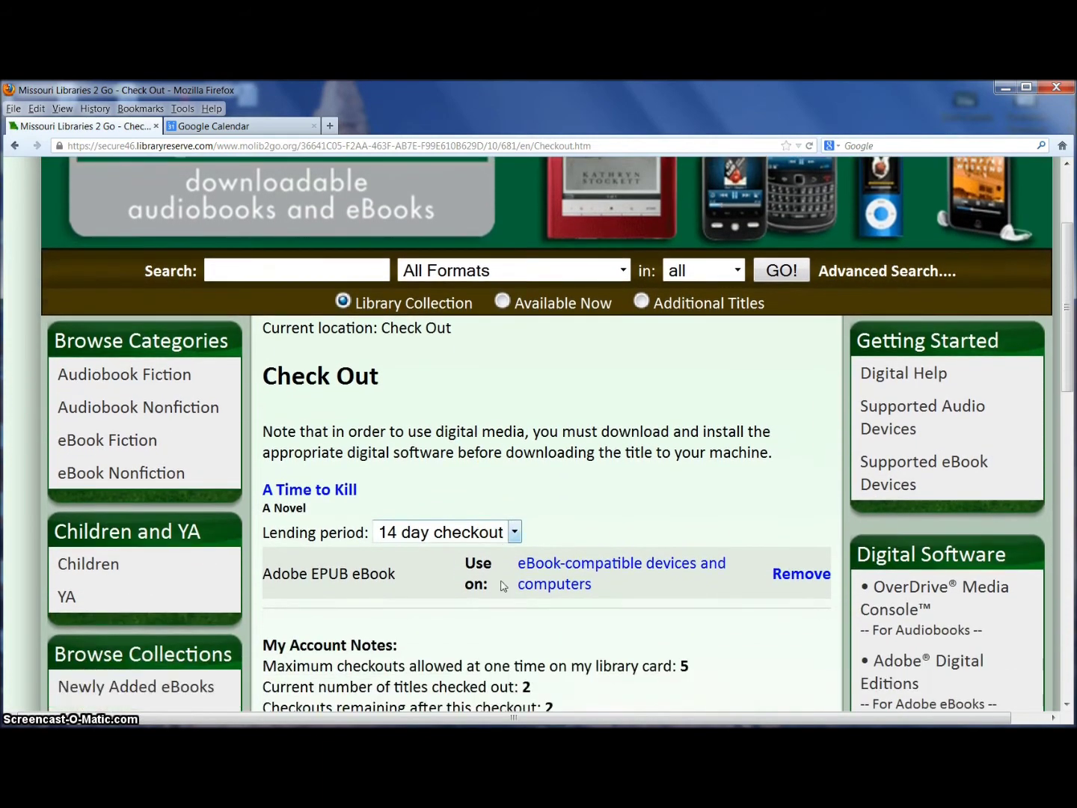
scroll(501, 587, "down", 3)
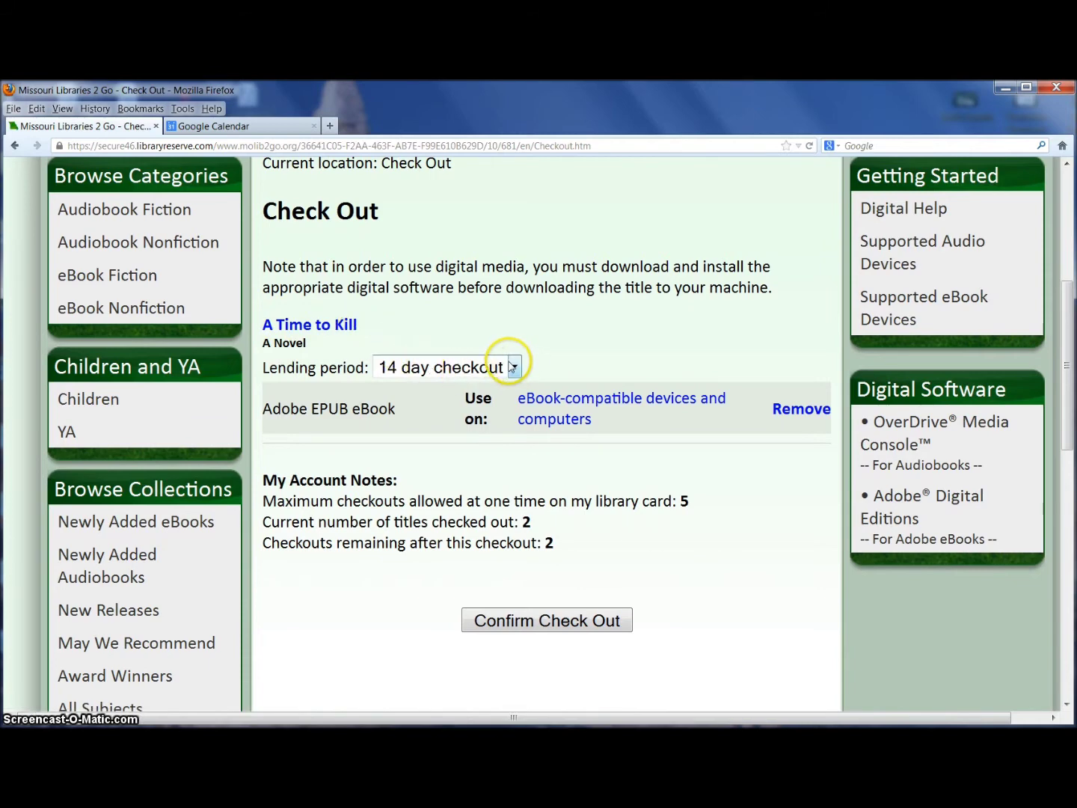
left_click(516, 367)
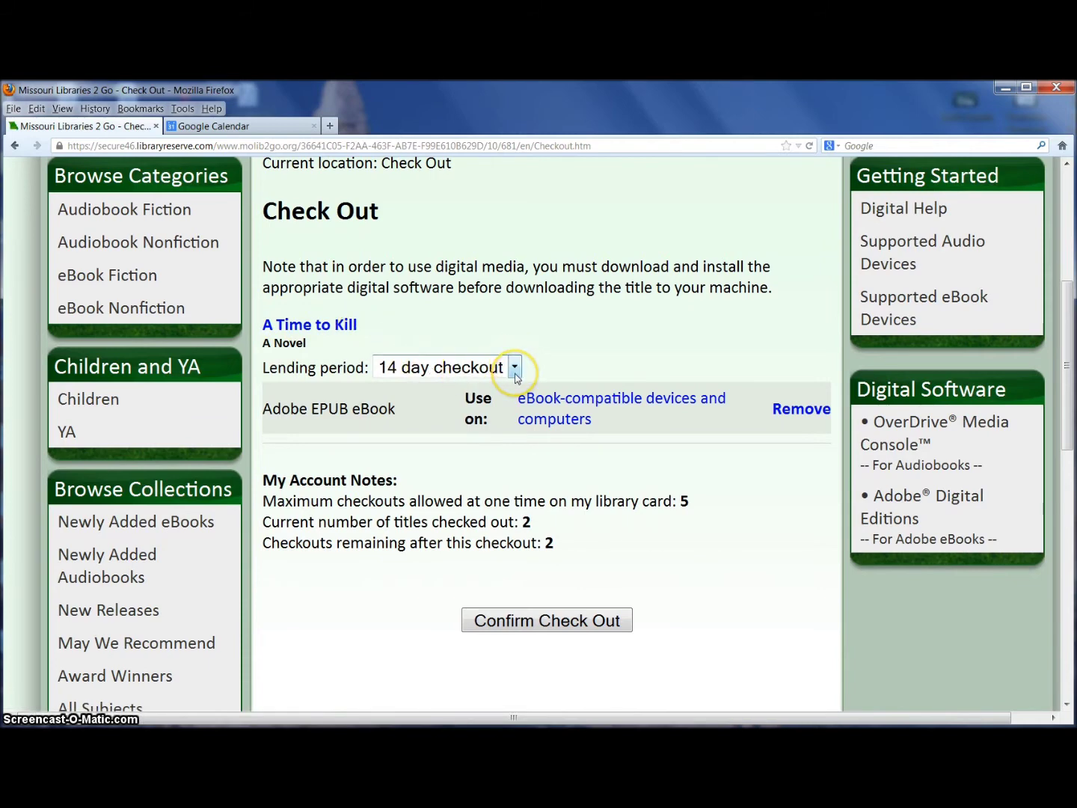
left_click(516, 368)
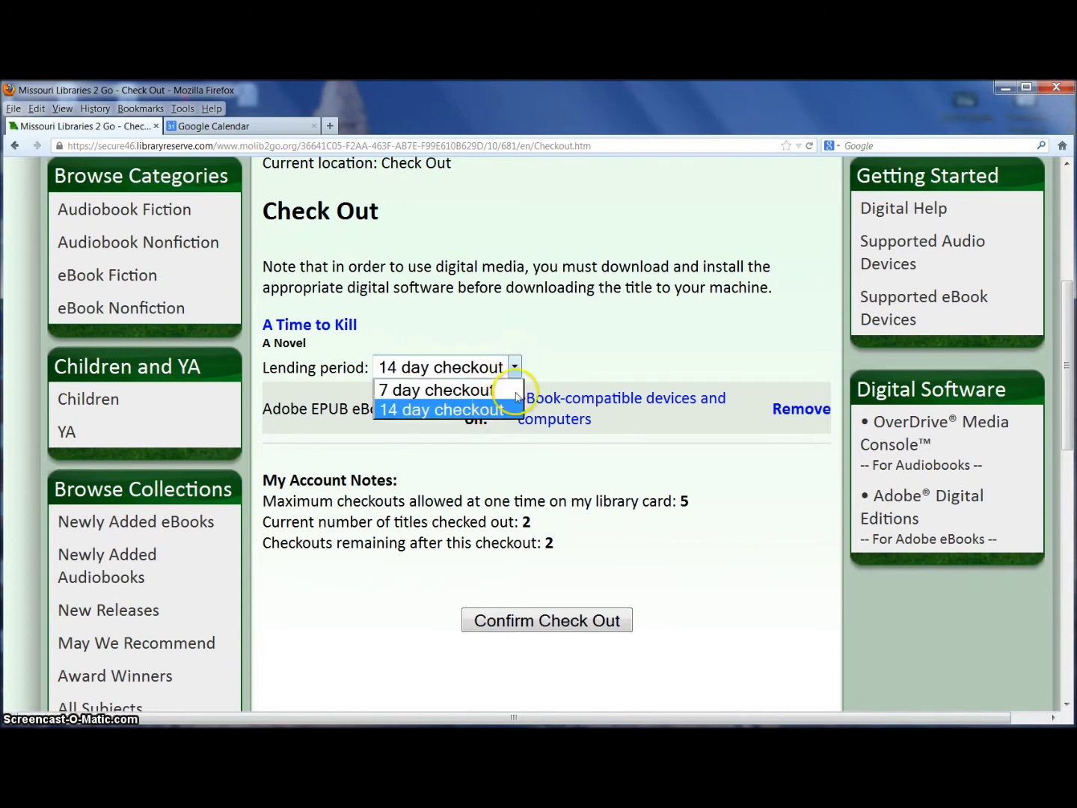
left_click(471, 412)
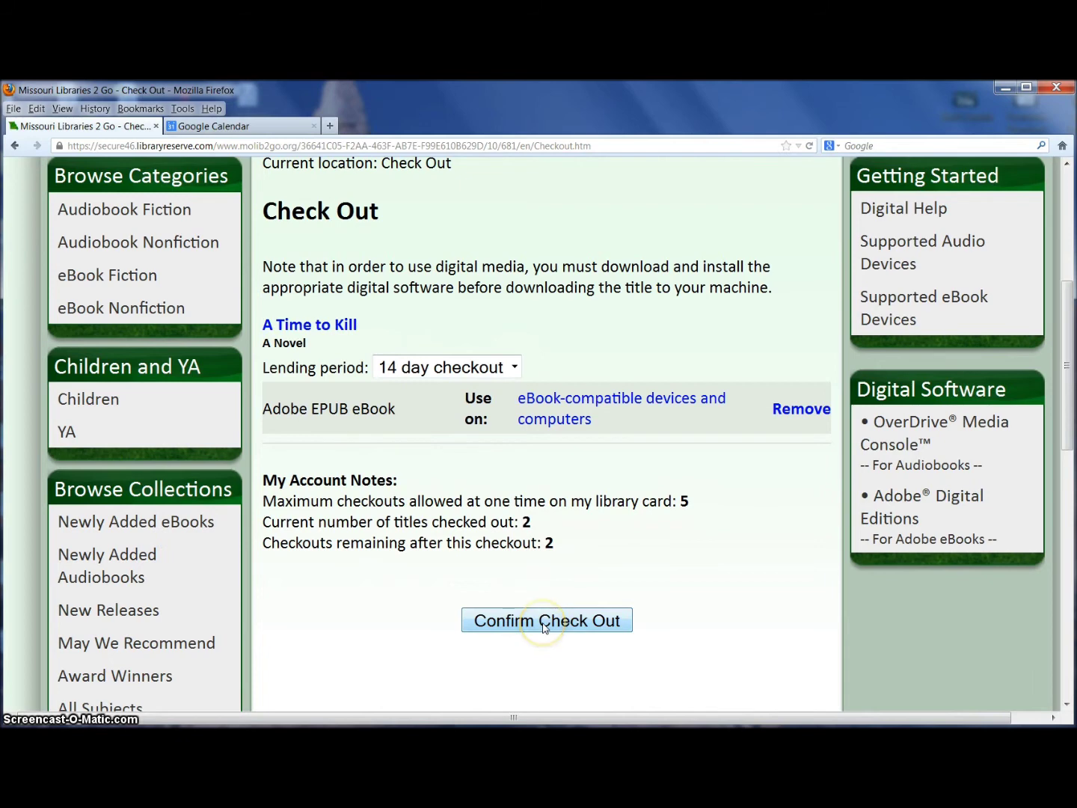
left_click(543, 625)
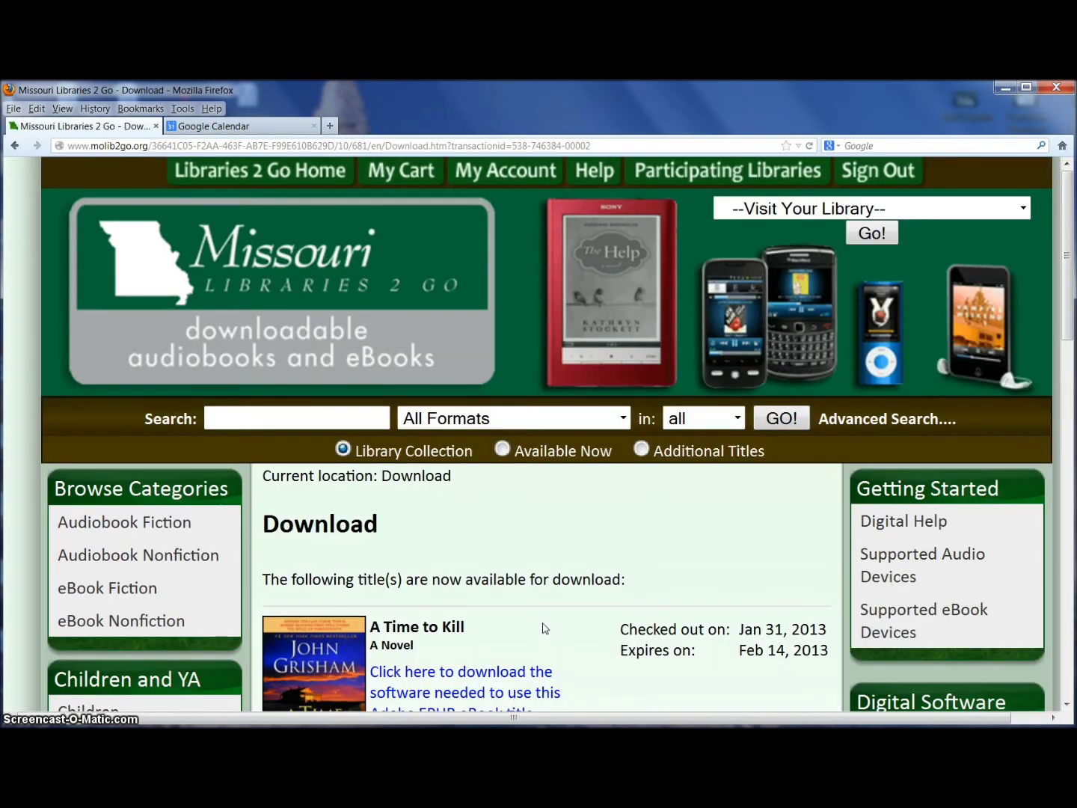
Scroll down the Download page to the A Time to Kill entry
scroll(522, 535, "down", 3)
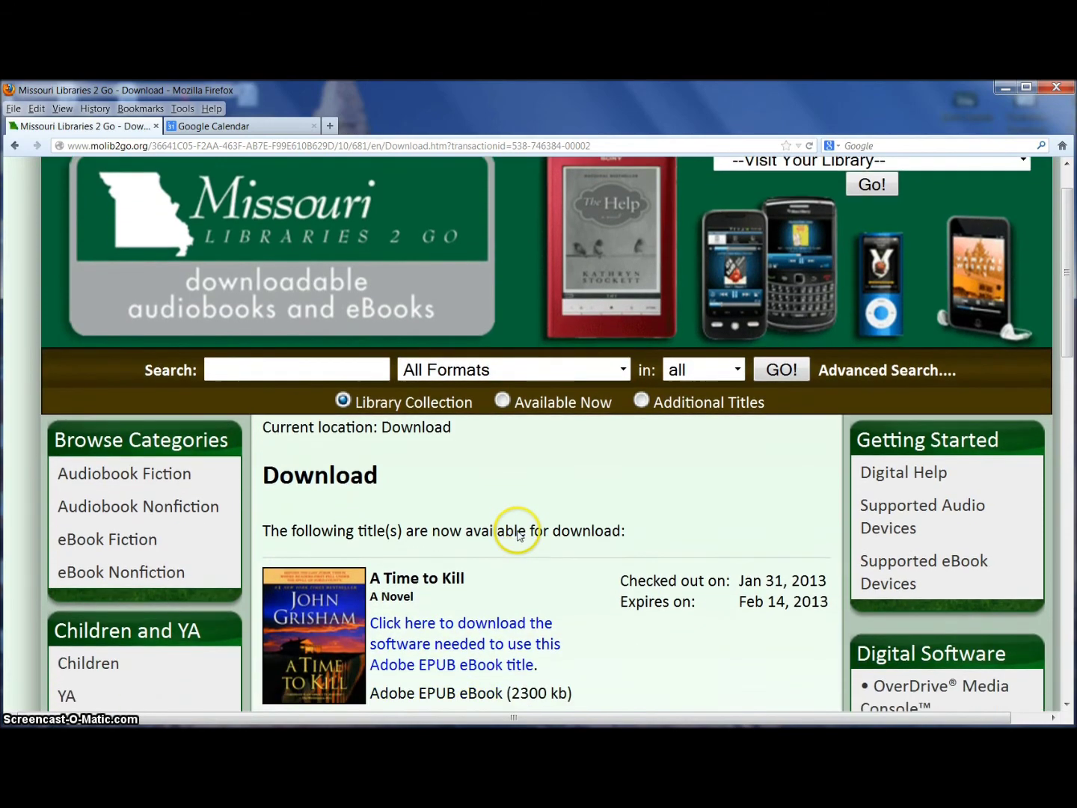
scroll(528, 532, "down", 1)
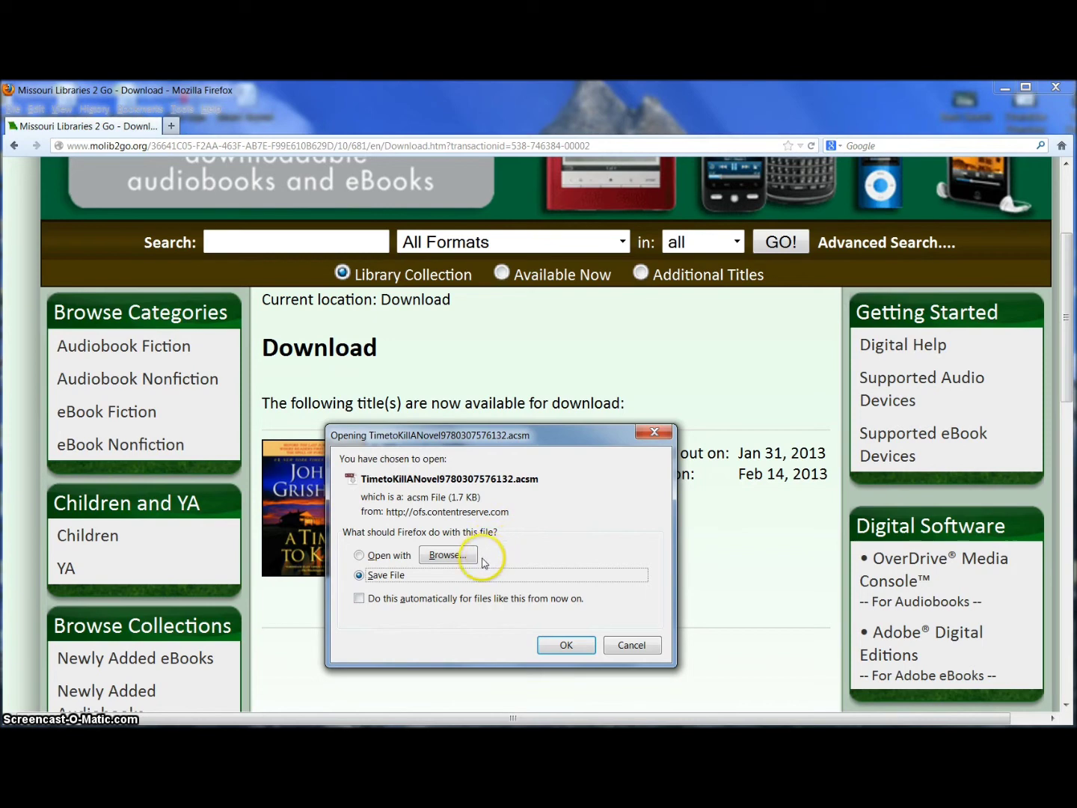
Open TimetoKillANovel9780307576132.acsm with Adobe Digital Editions 2.0 instead of saving it
left_click(359, 556)
left_click(447, 556)
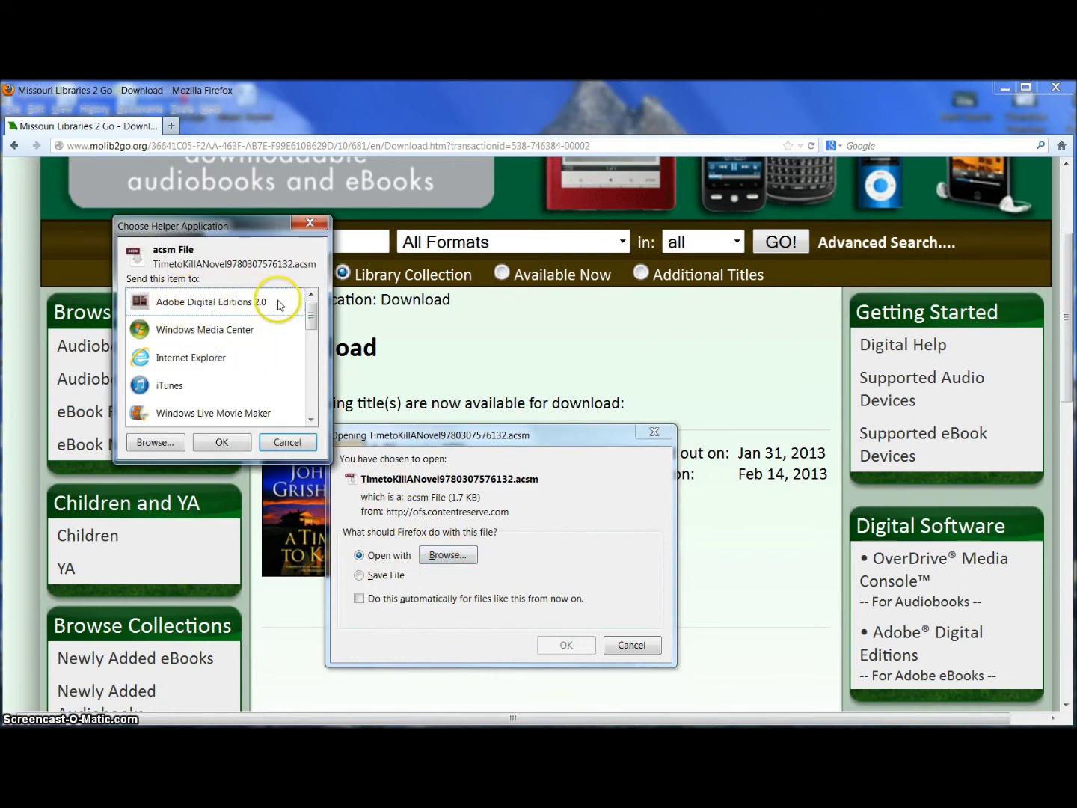
left_click(253, 303)
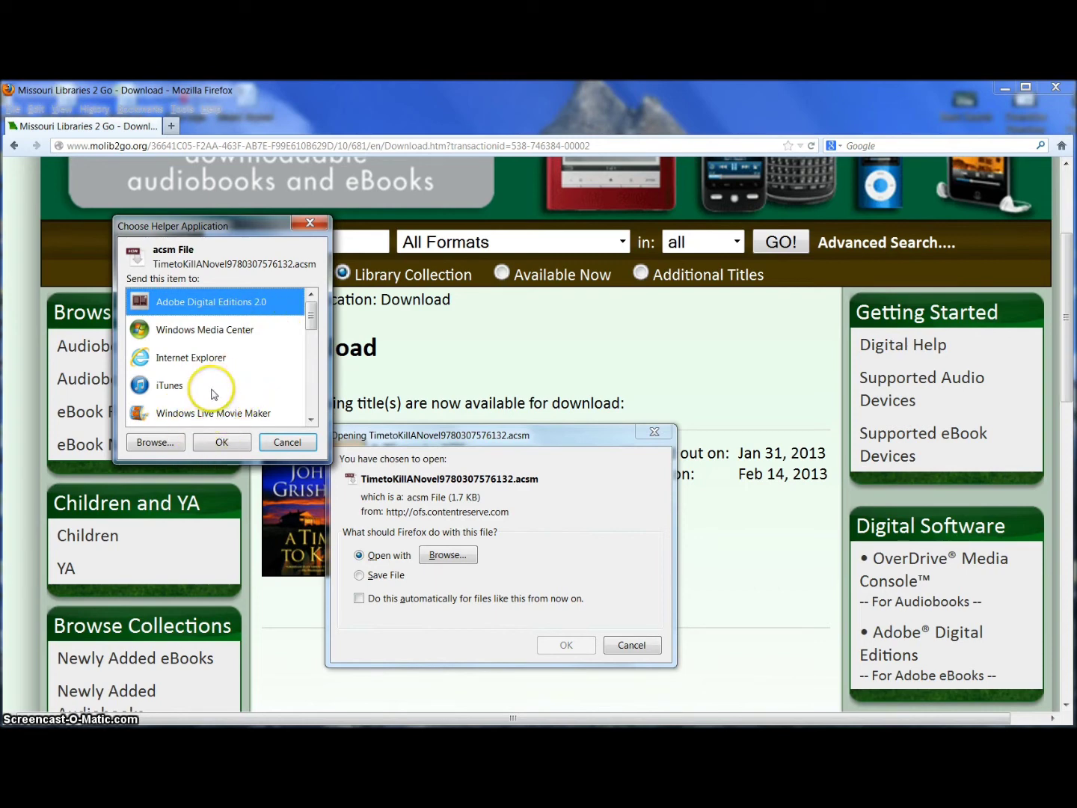
left_click(213, 441)
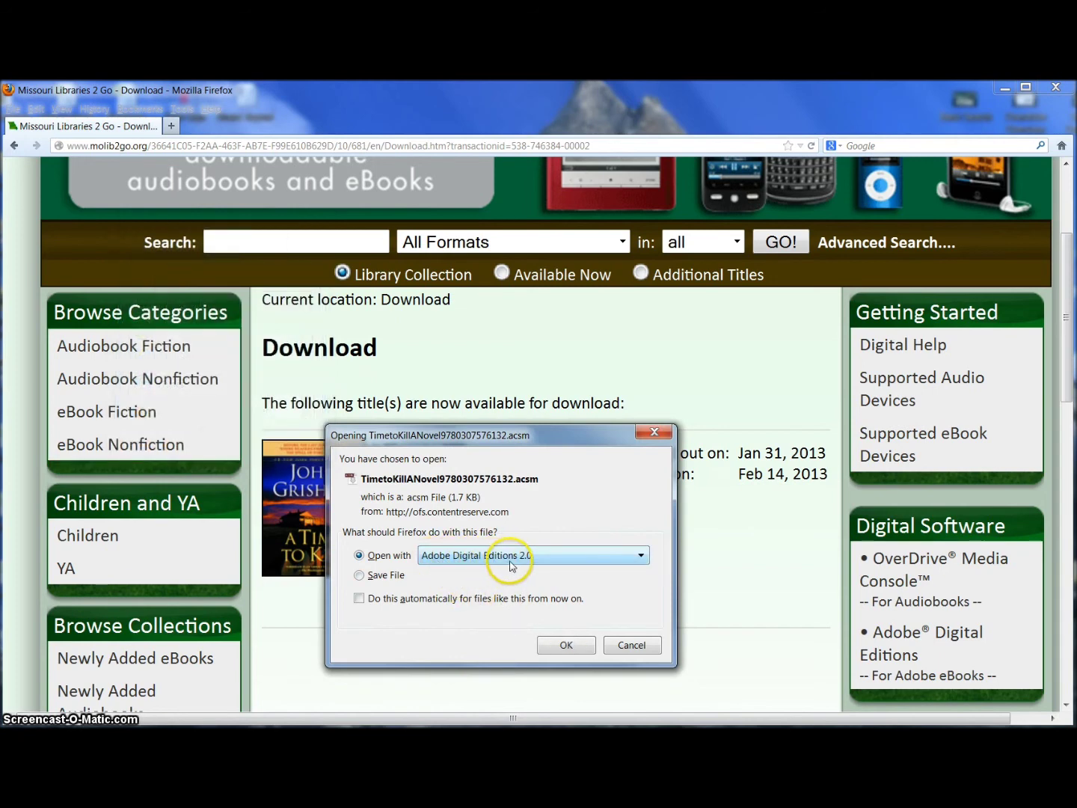
left_click(561, 646)
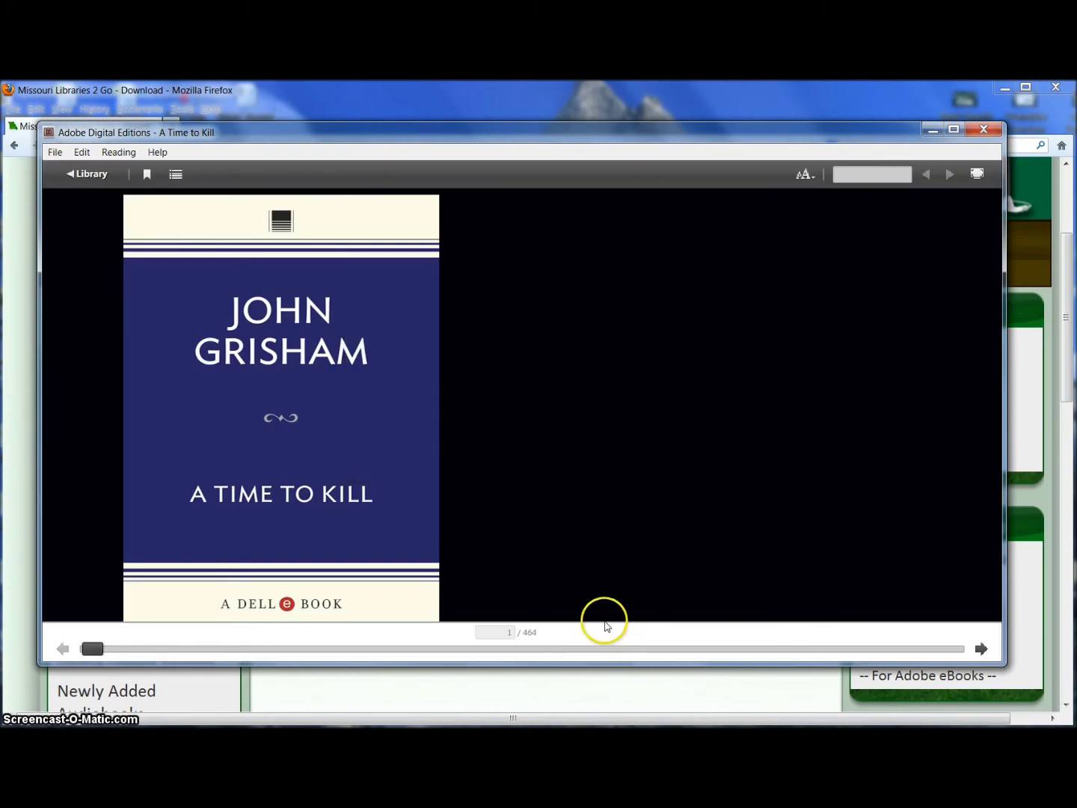
Page from the cover through the Table of Contents and Author's Note
left_click(981, 648)
left_click(981, 648)
left_click(980, 648)
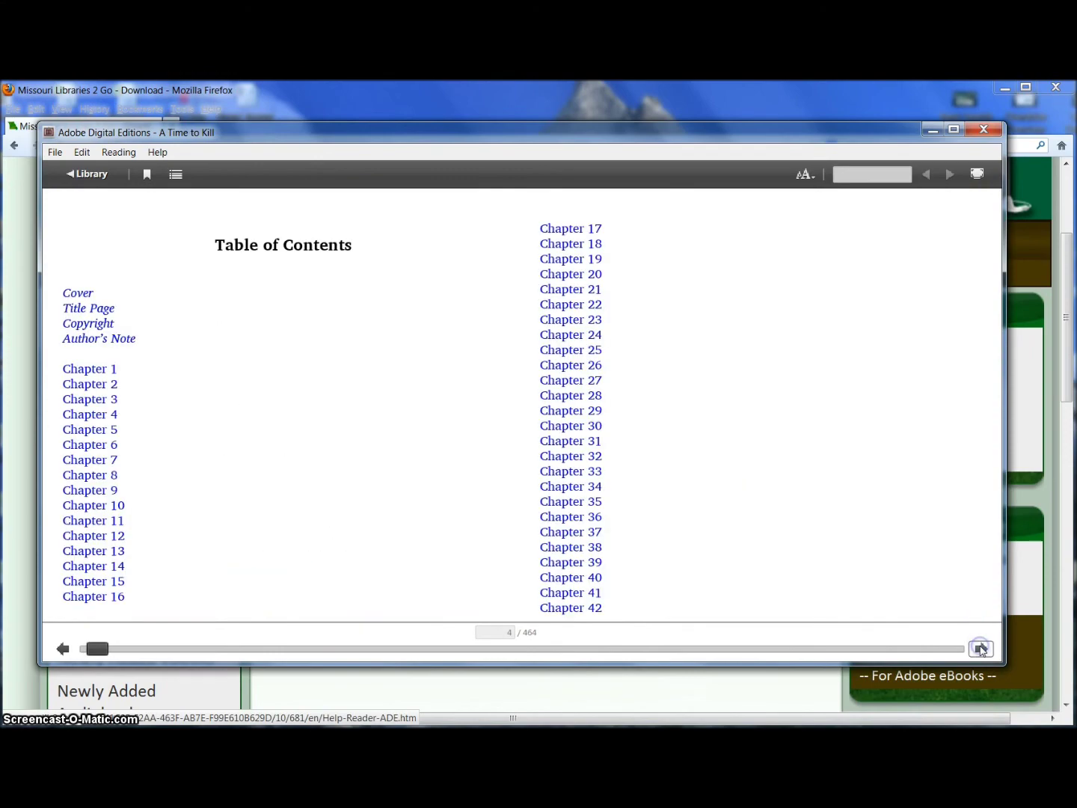
left_click(981, 648)
left_click(980, 648)
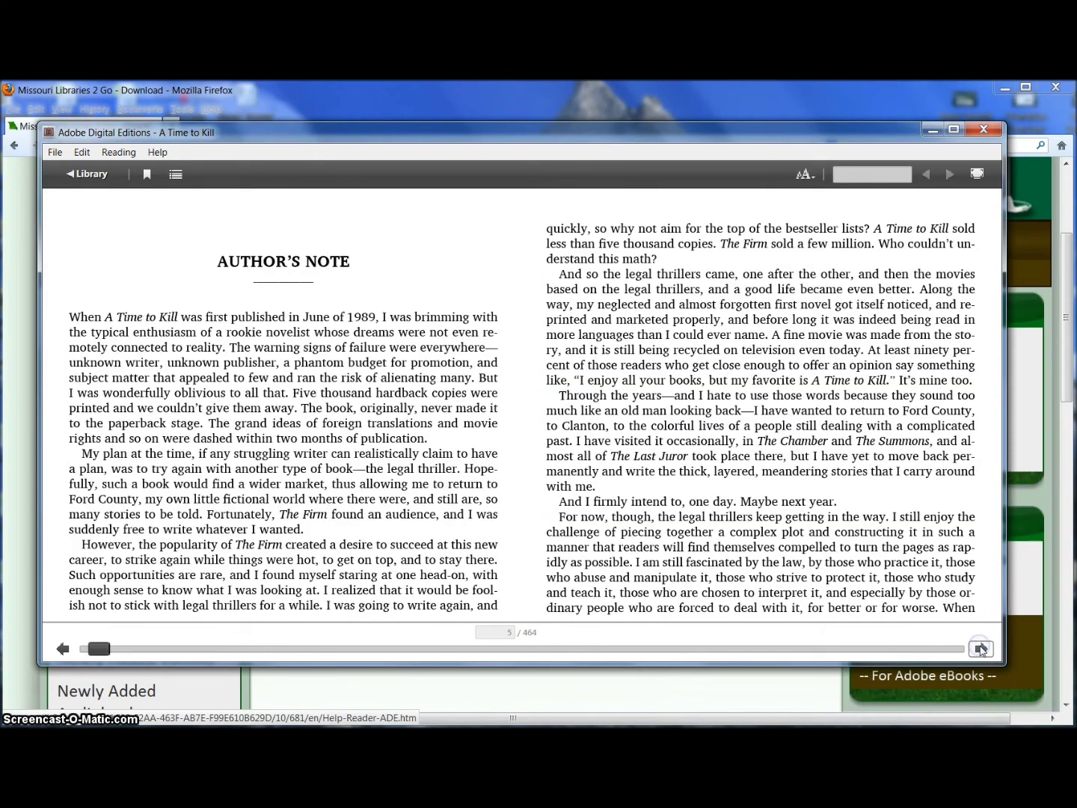
left_click(980, 649)
Page through Chapter 1 into Chapter 2, then return to the library view
left_click(980, 649)
left_click(981, 647)
left_click(980, 648)
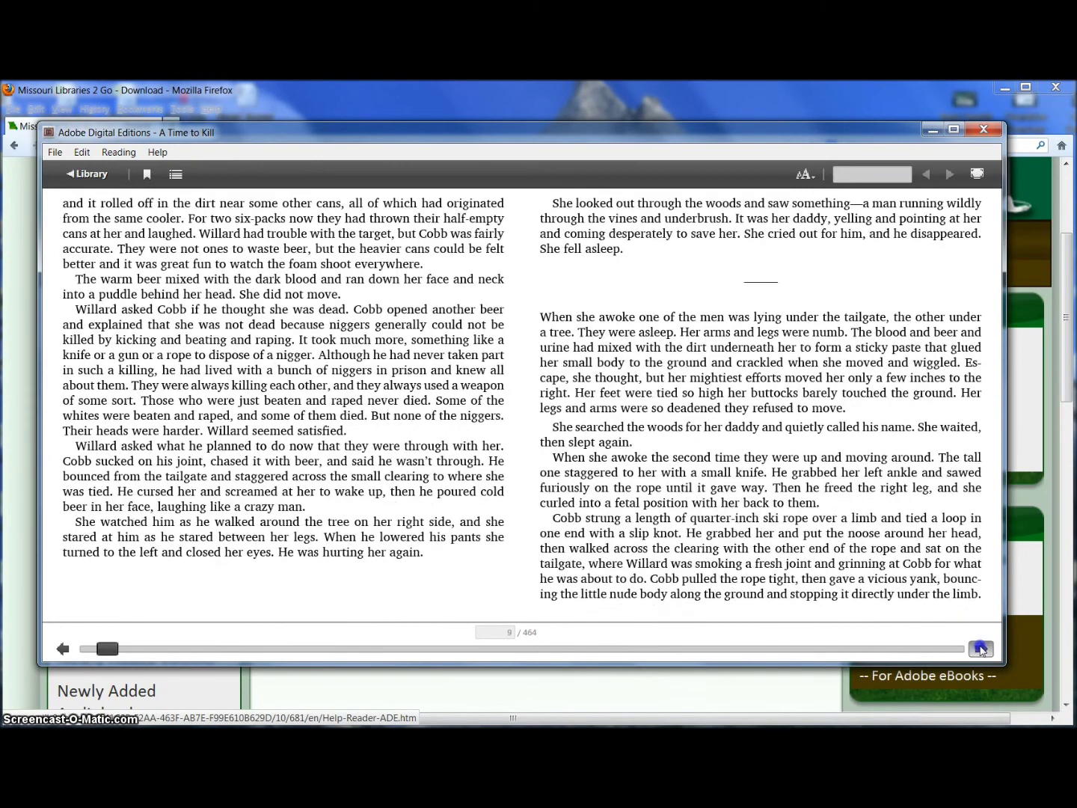
left_click(980, 648)
left_click(980, 648)
left_click(981, 648)
left_click(981, 649)
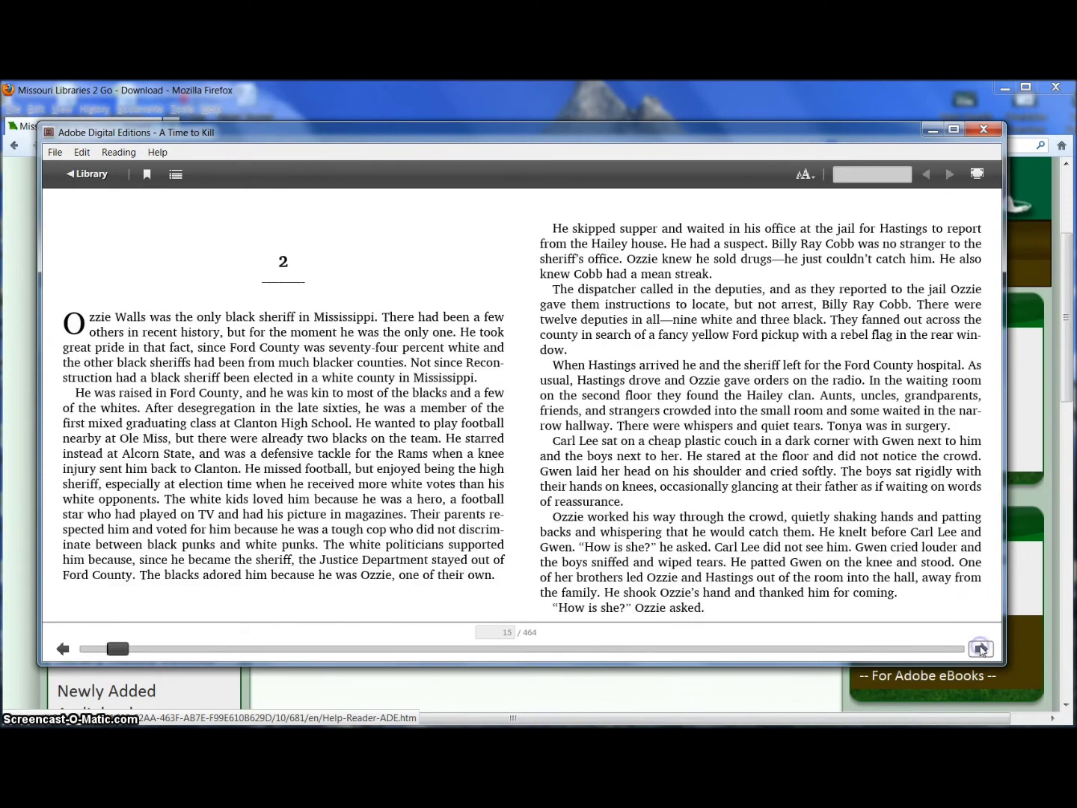
left_click(981, 648)
left_click(981, 647)
left_click(980, 648)
left_click(980, 647)
left_click(981, 647)
left_click(981, 647)
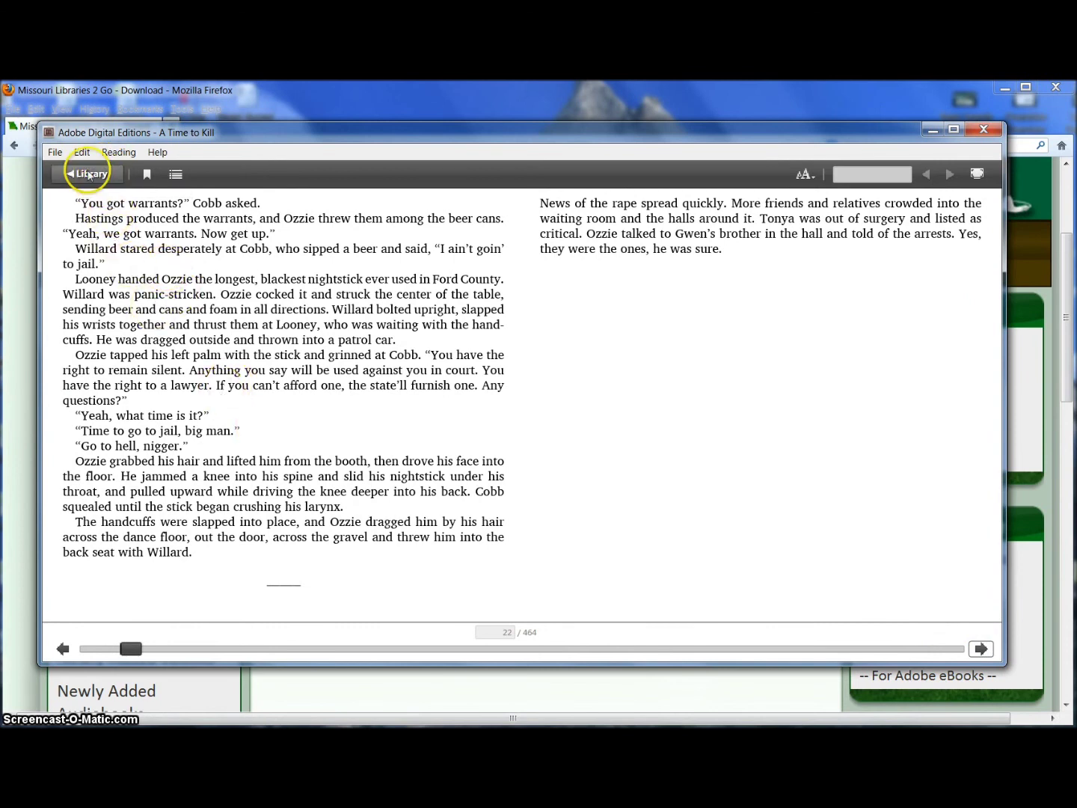
left_click(88, 173)
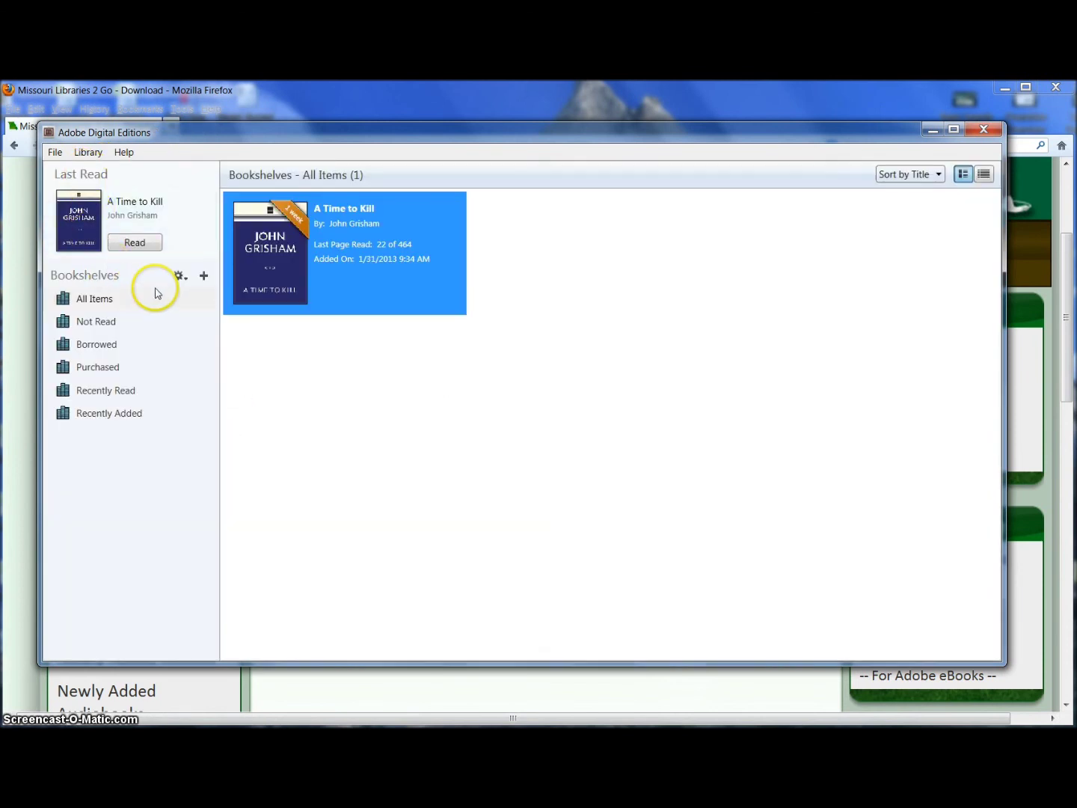